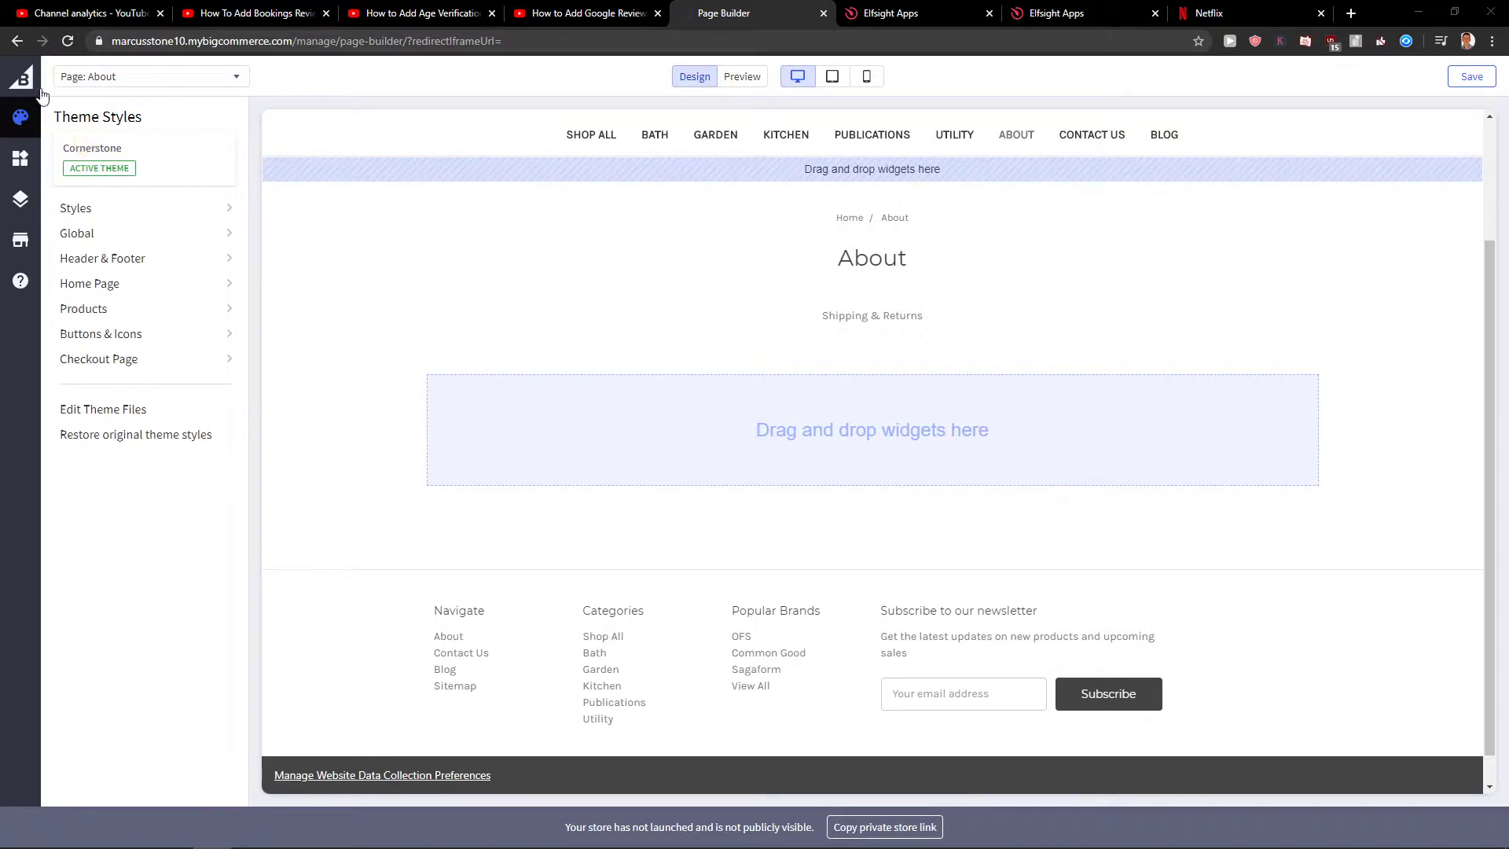
Step: Open the Page Builder widget list for the About page, glancing at the builder's Settings menu first
click(19, 159)
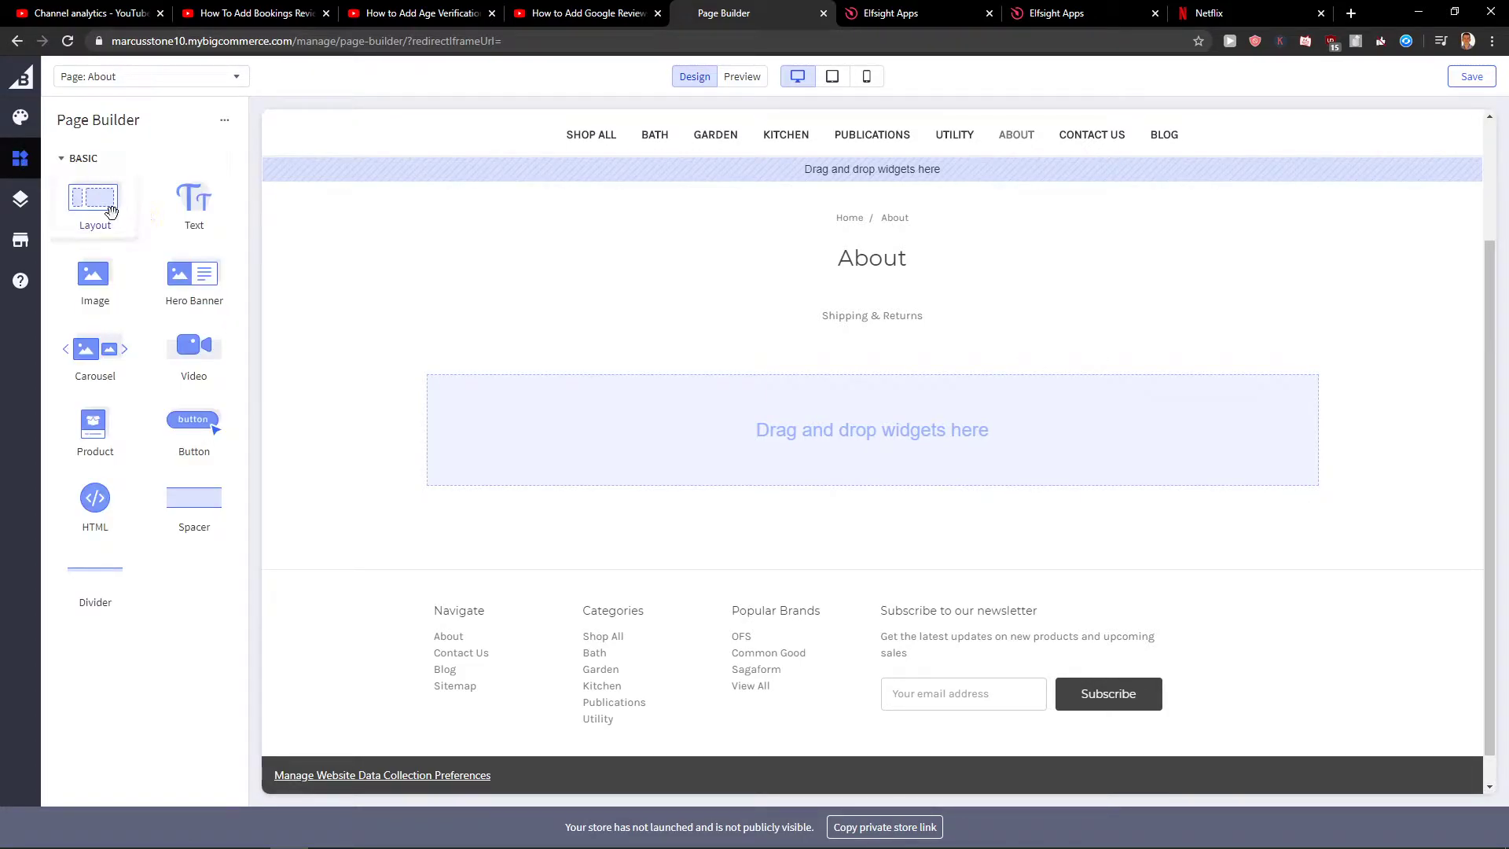
click(83, 159)
click(224, 119)
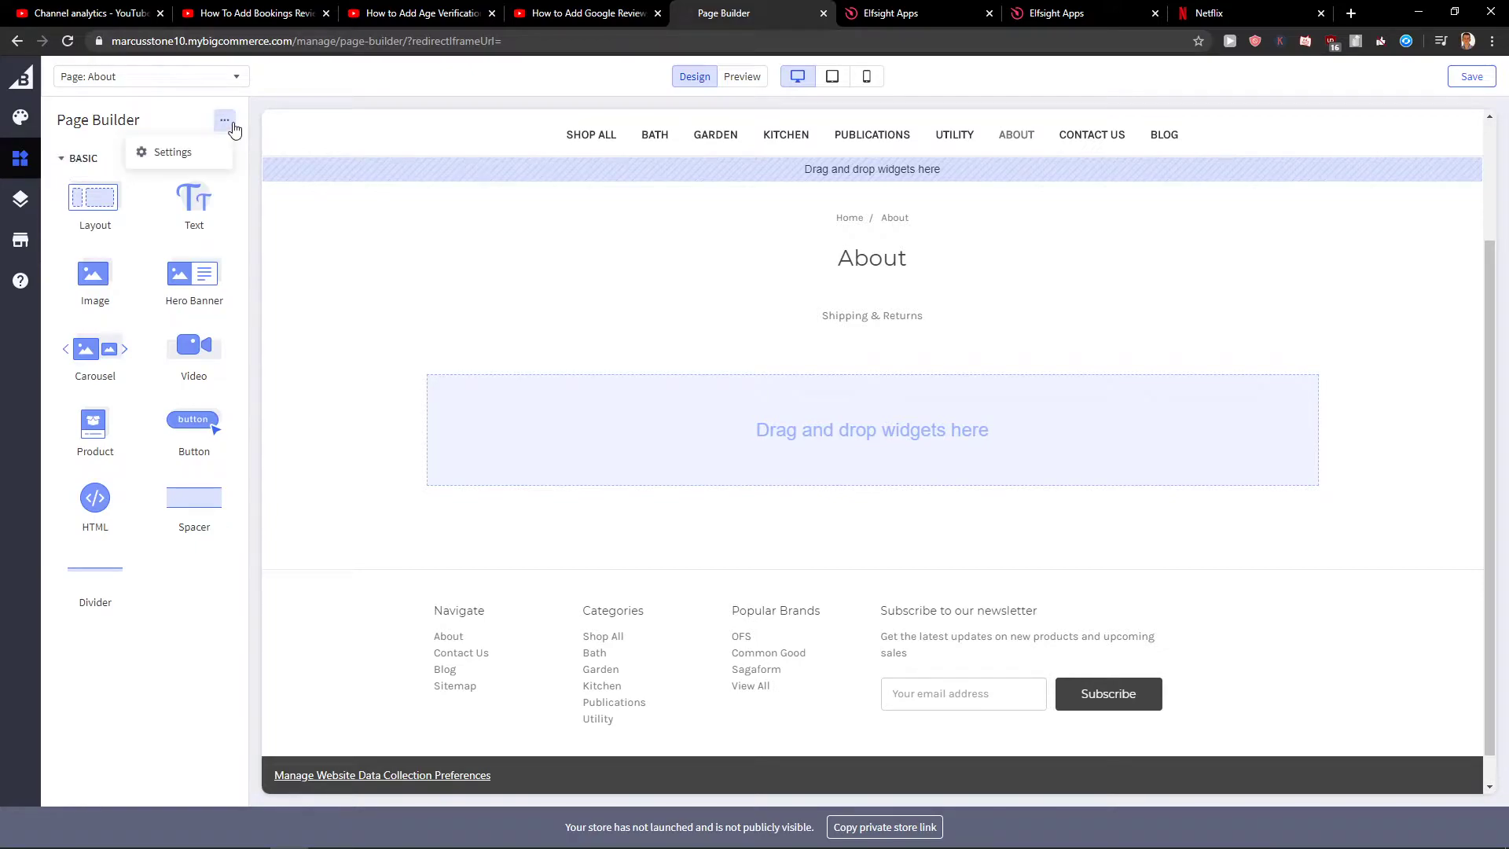
click(172, 151)
click(65, 119)
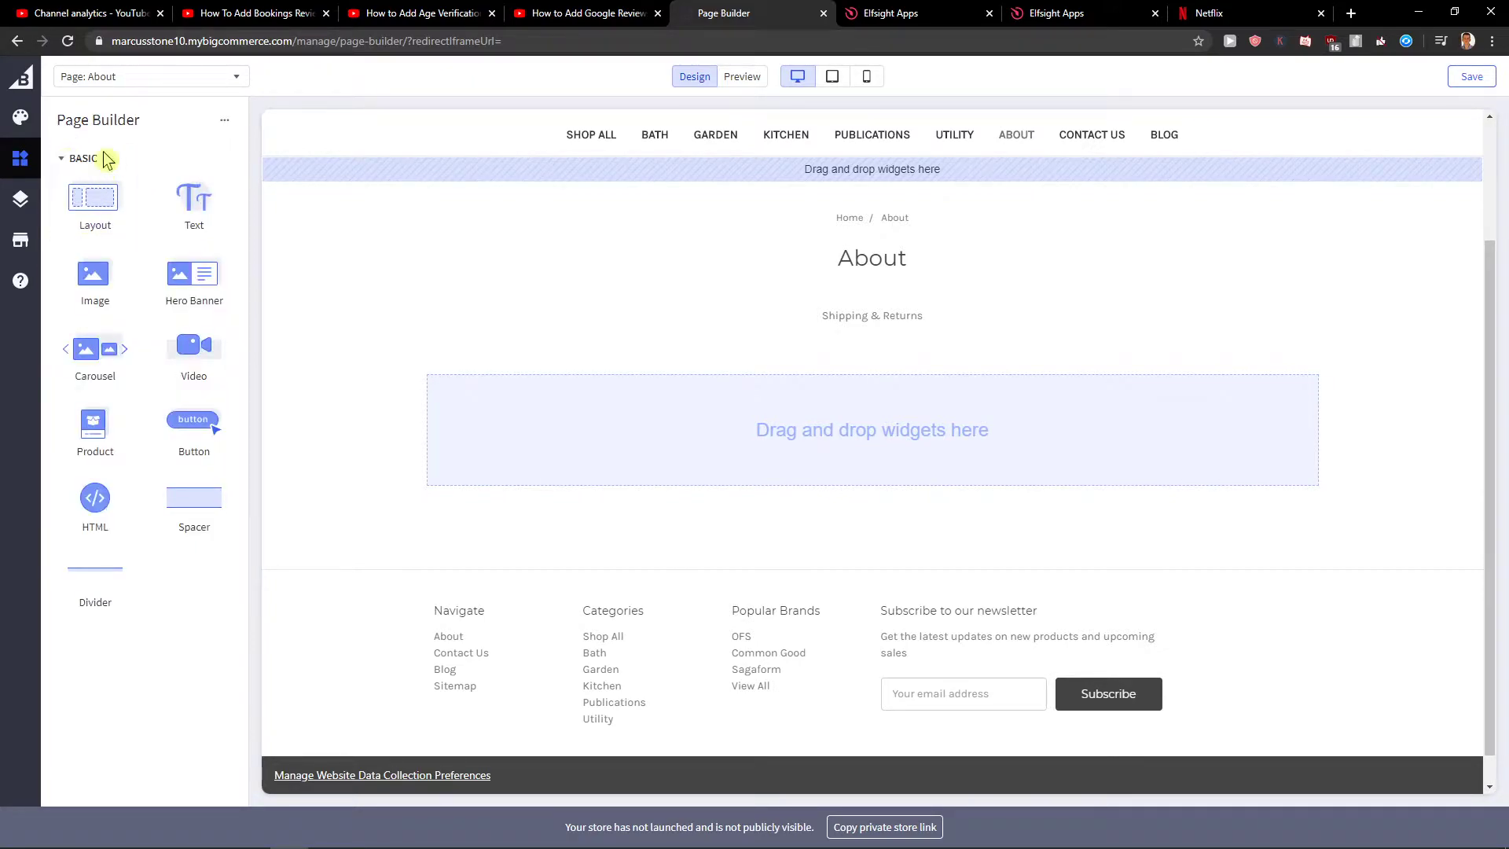
Step: Drop a Layout widget onto the About page with 4 equal-width columns, expanding its Background and Border options
drag(85, 200, 755, 437)
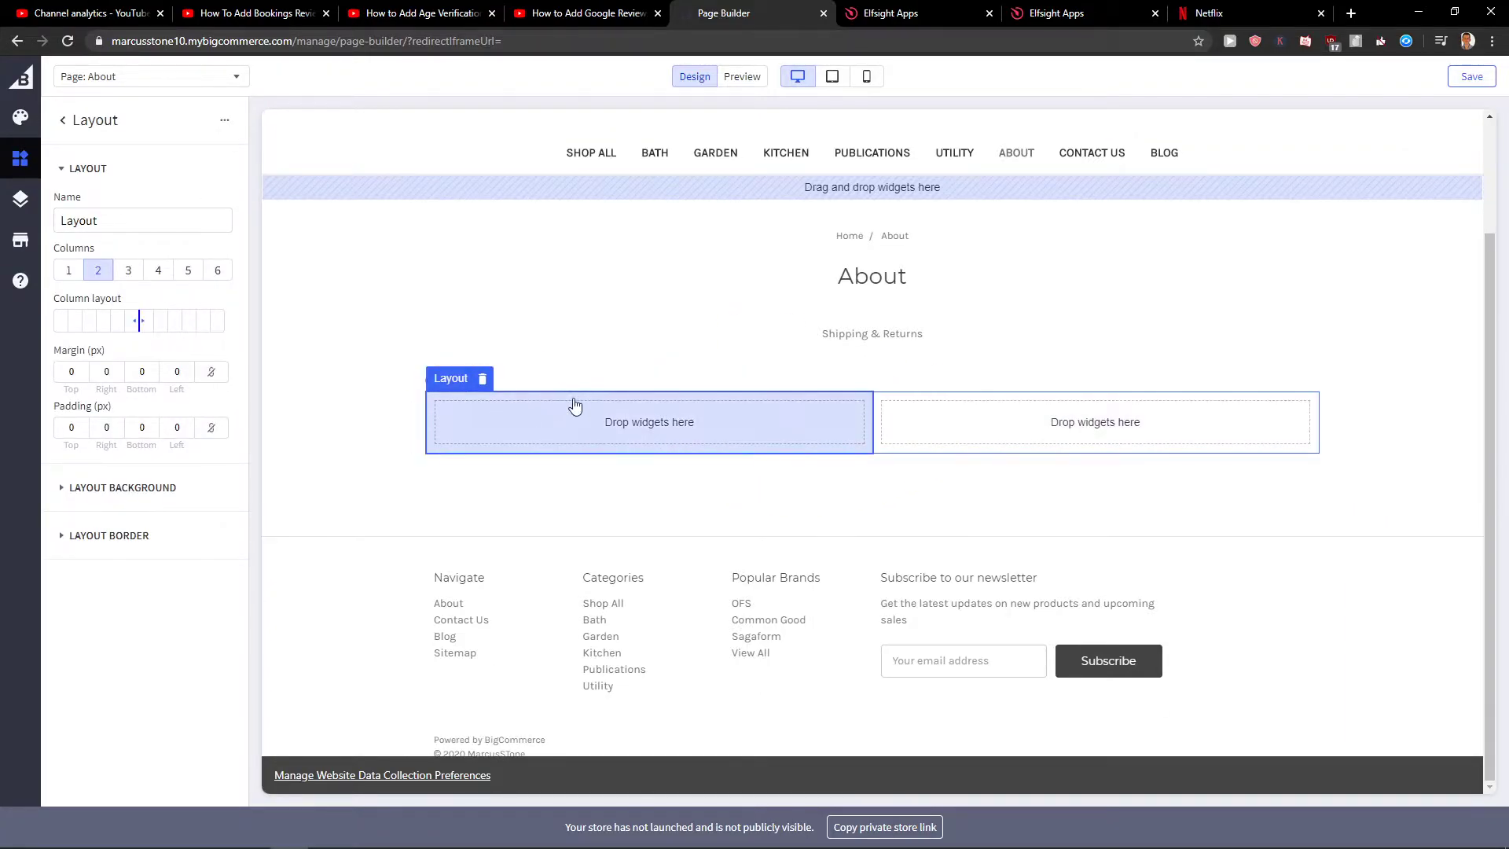
click(127, 269)
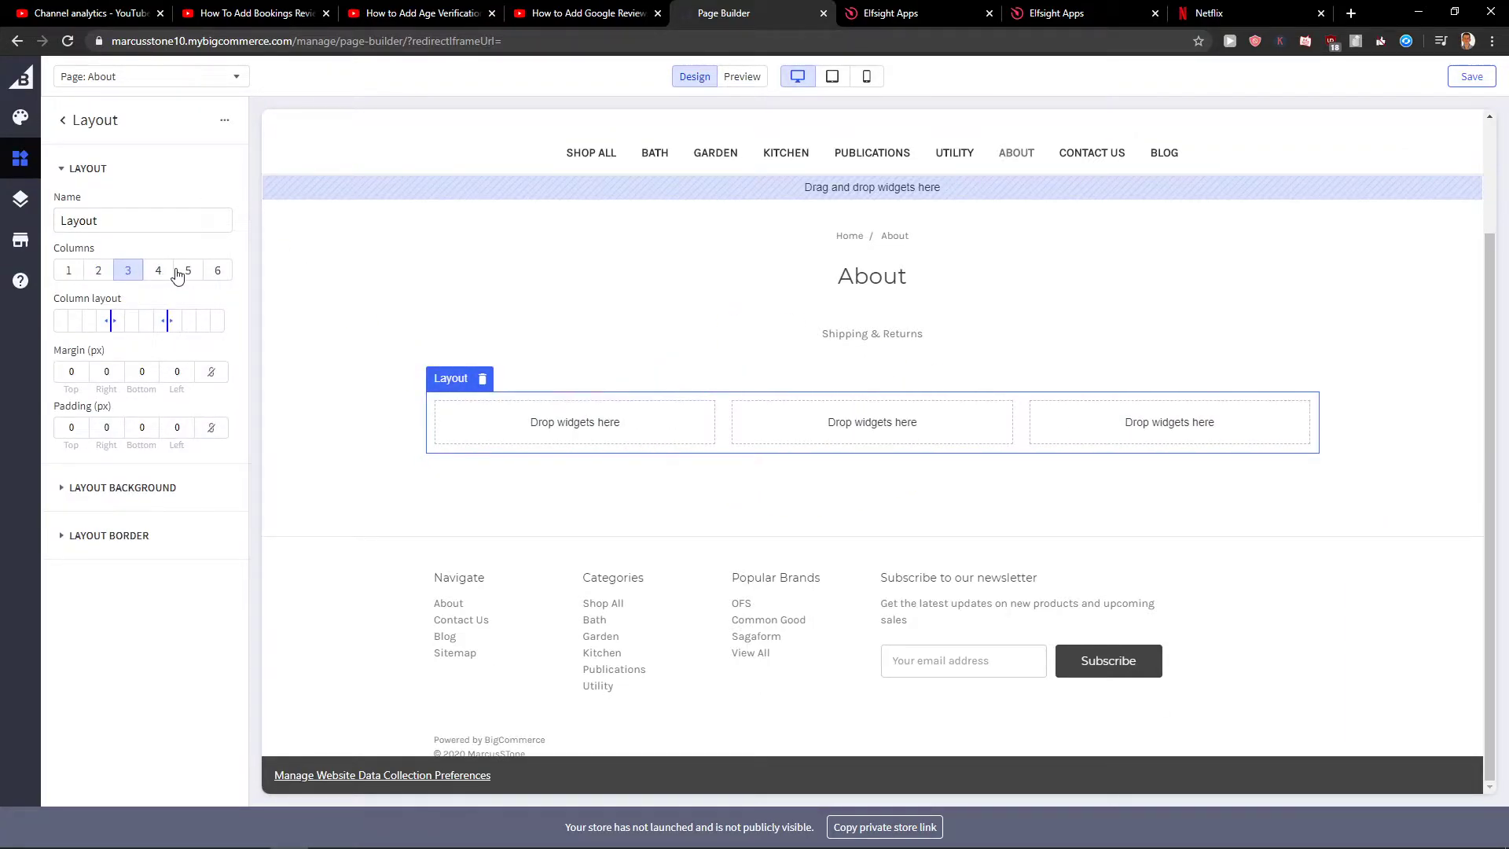
click(130, 272)
click(158, 271)
click(159, 270)
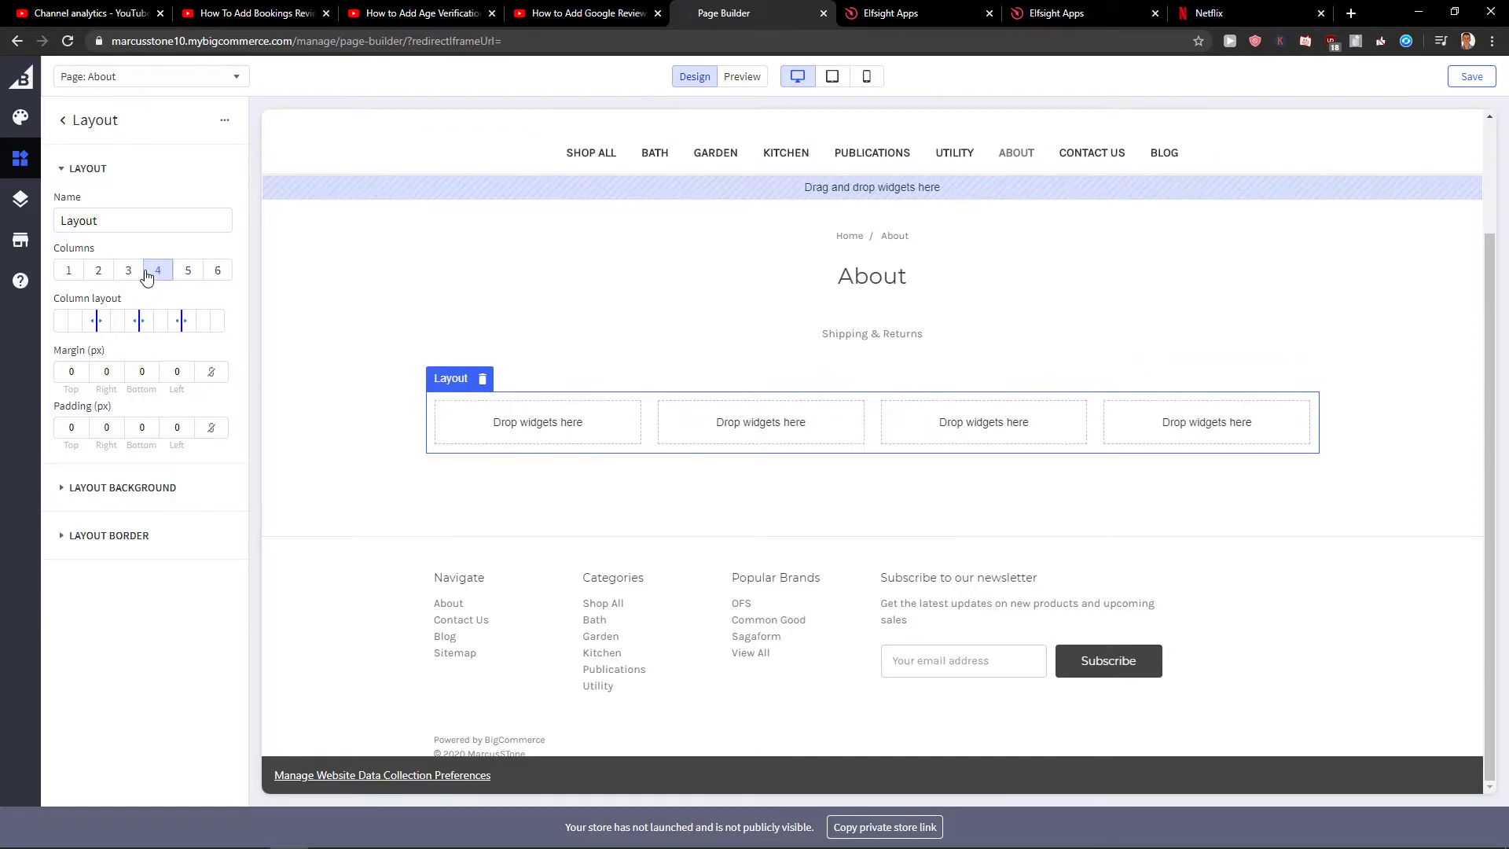
drag(95, 321, 97, 323)
click(61, 487)
click(66, 562)
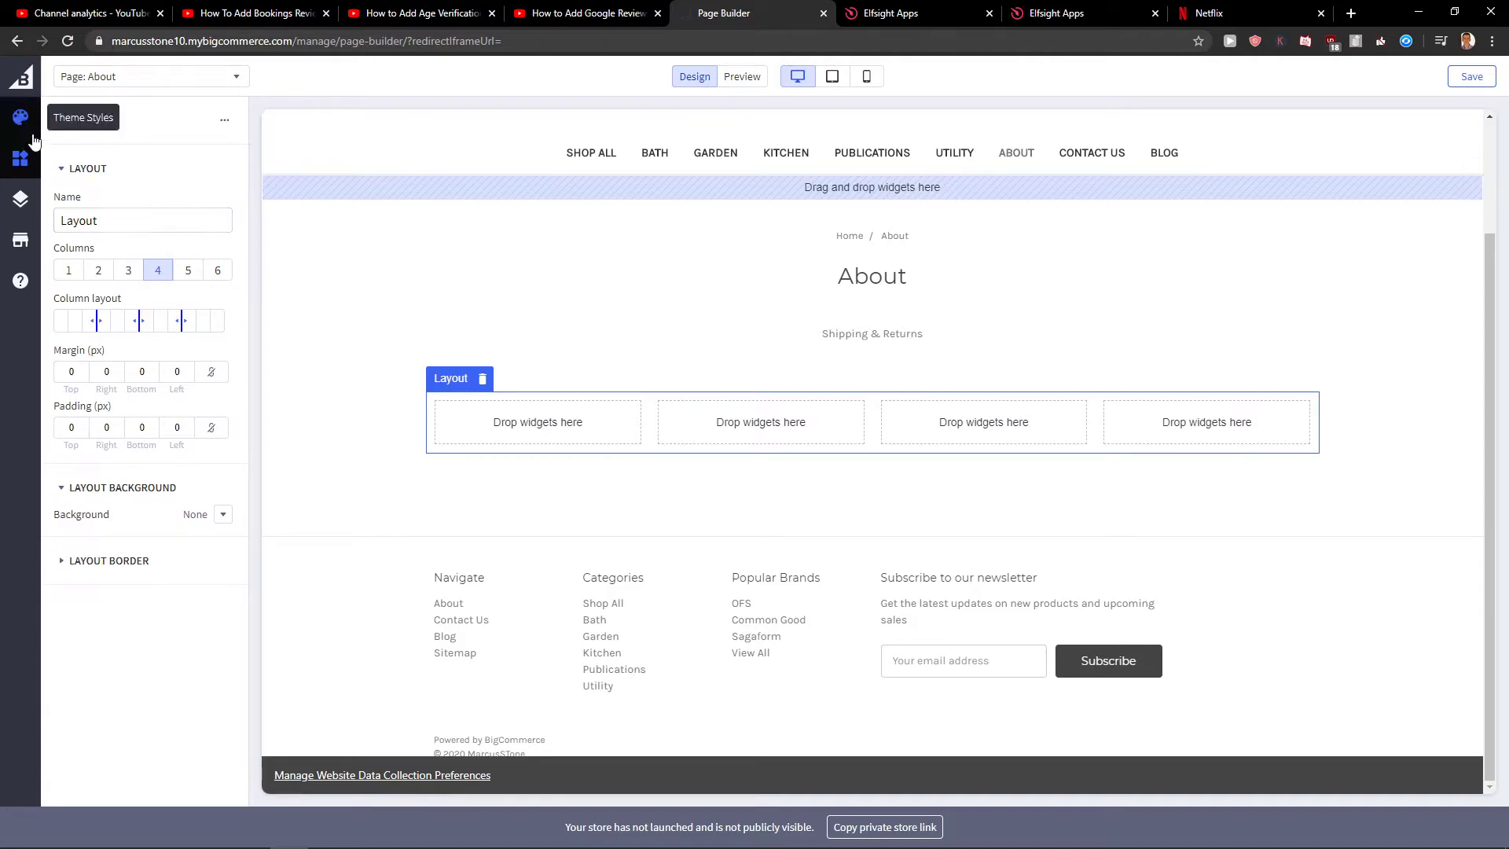
Step: Place a Text widget in column 1, an Image in column 2 and a Video in column 3
click(20, 158)
mouse_move(193, 207)
mouse_down()
mouse_move(552, 460)
mouse_move(538, 421)
mouse_up()
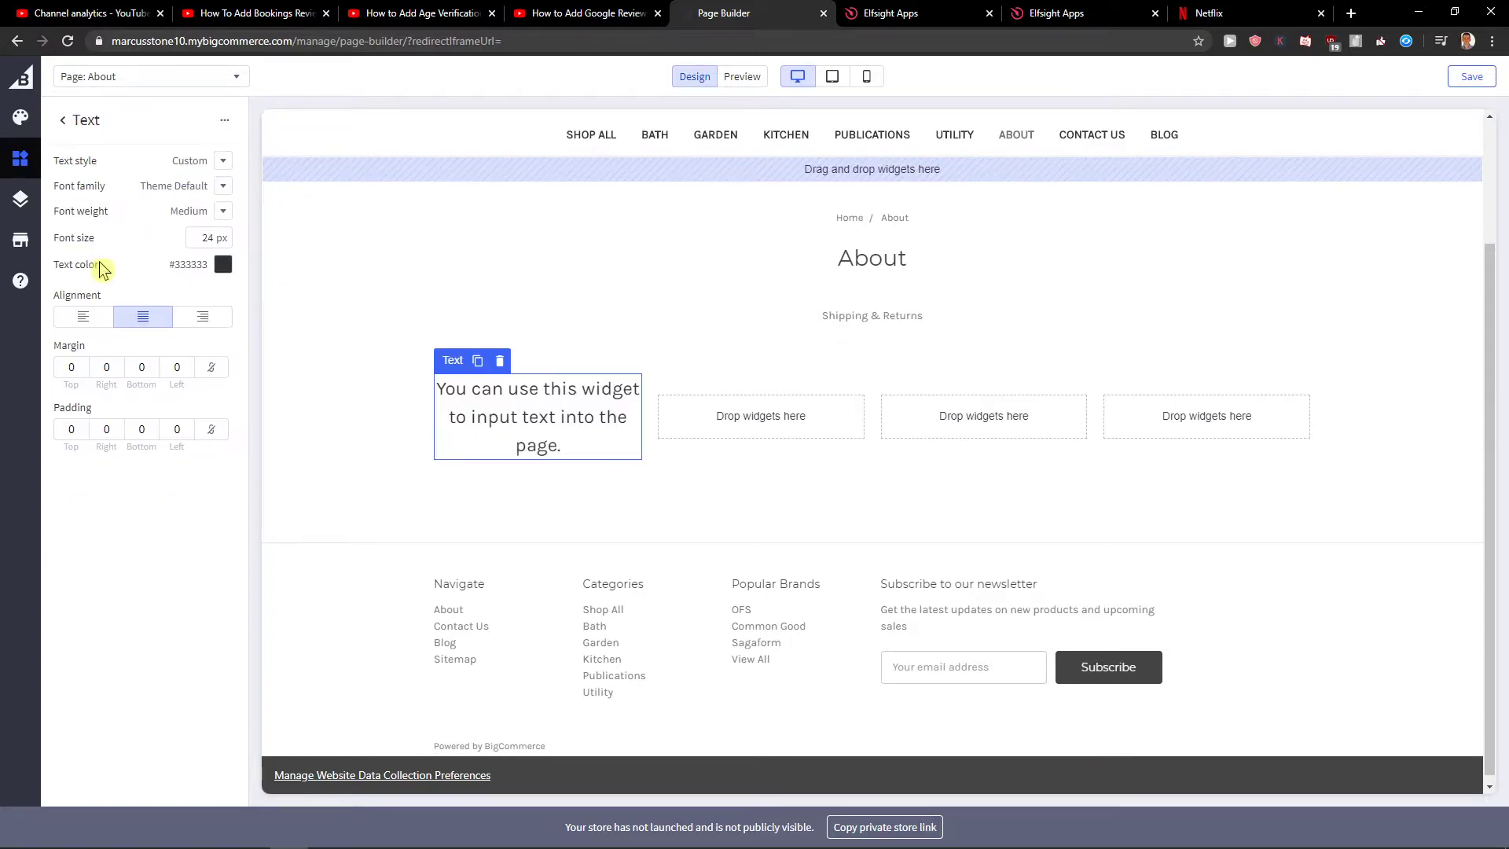
click(66, 119)
mouse_move(95, 279)
mouse_down()
mouse_move(752, 446)
mouse_move(747, 424)
mouse_up()
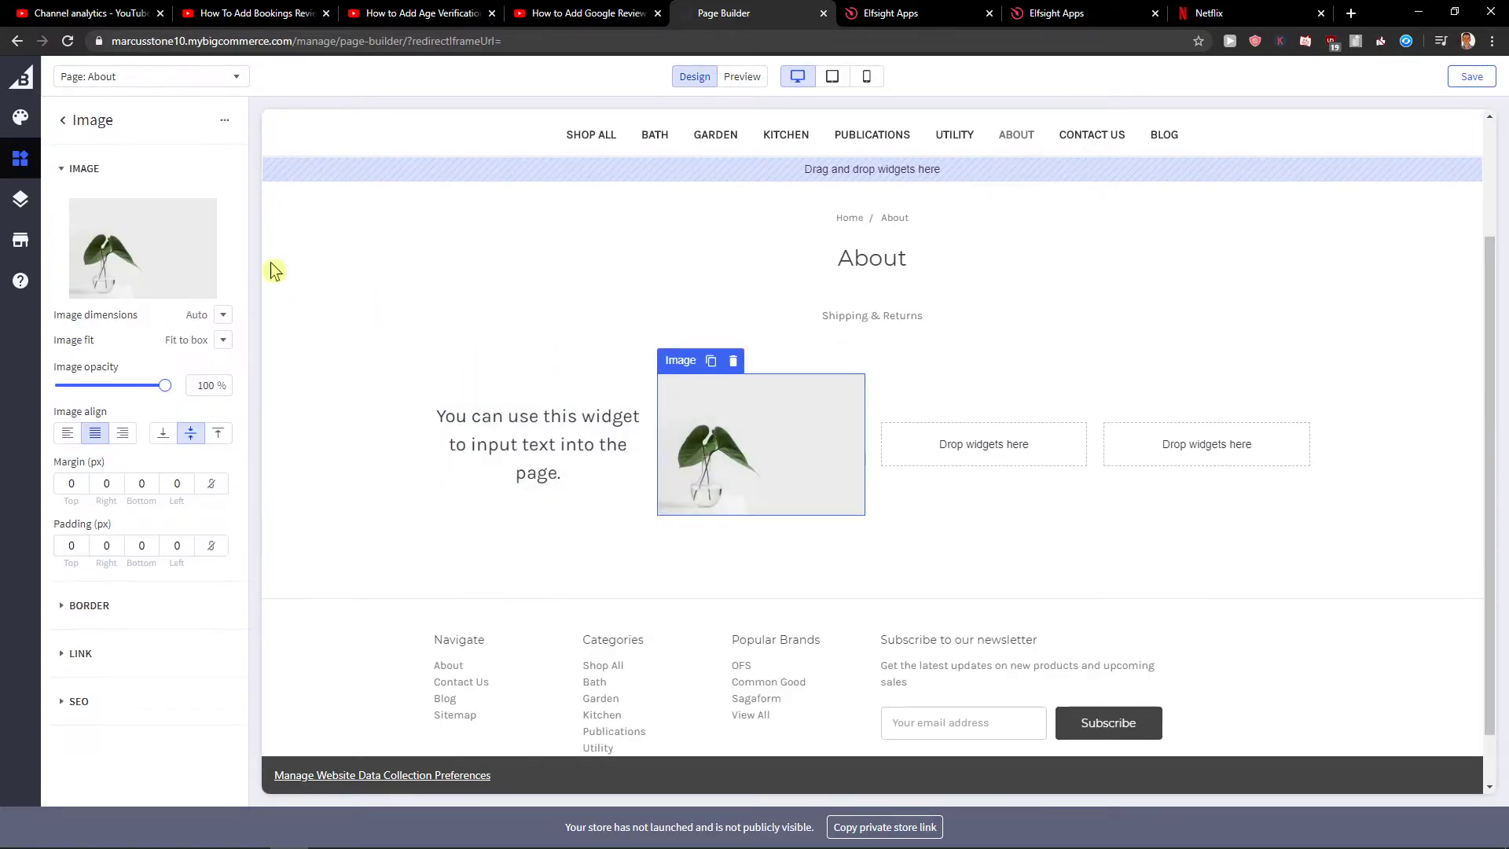
click(65, 172)
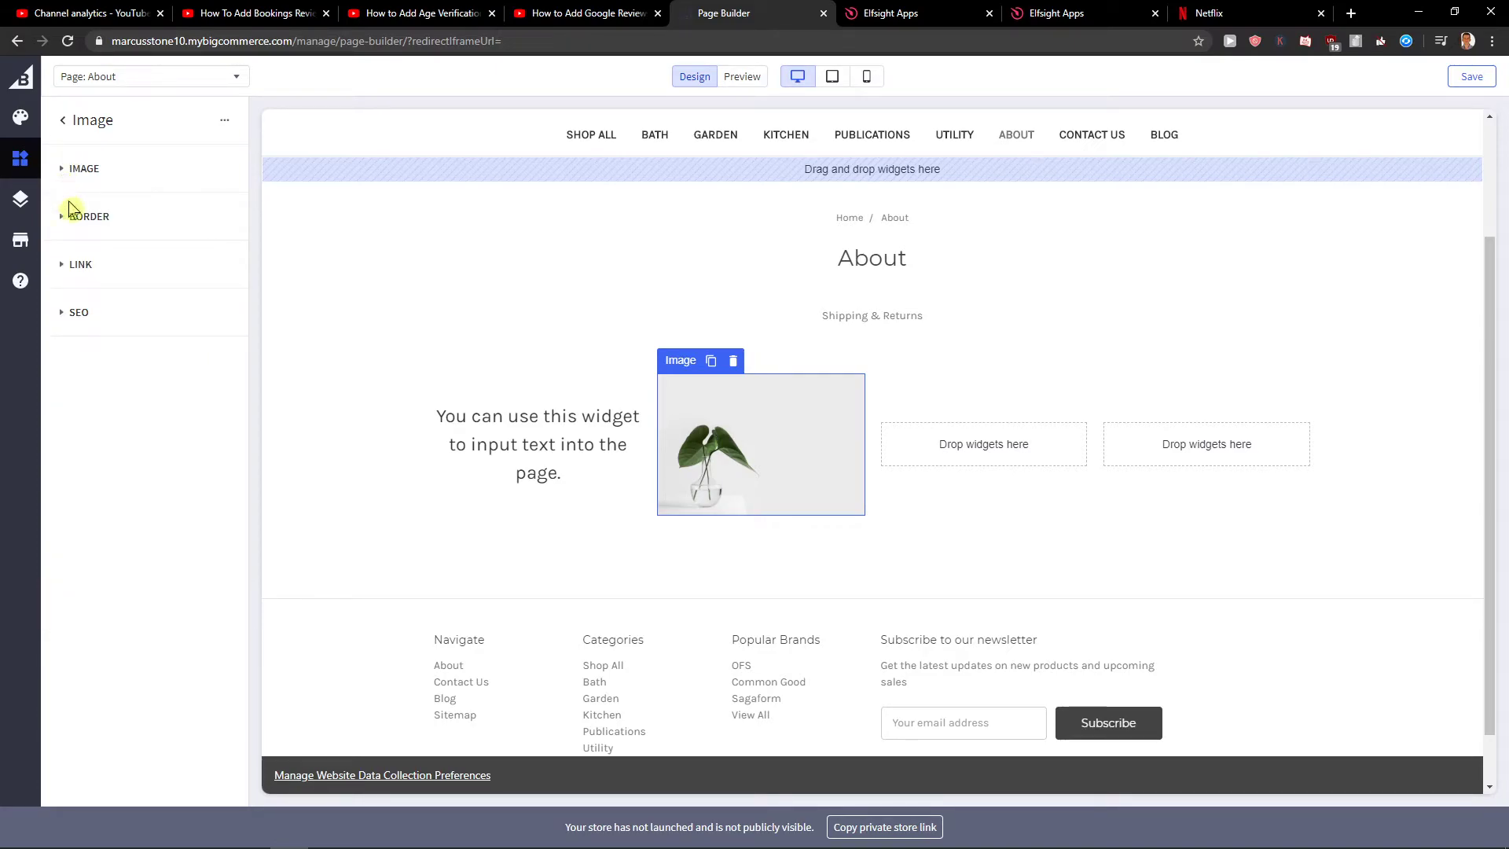
click(63, 120)
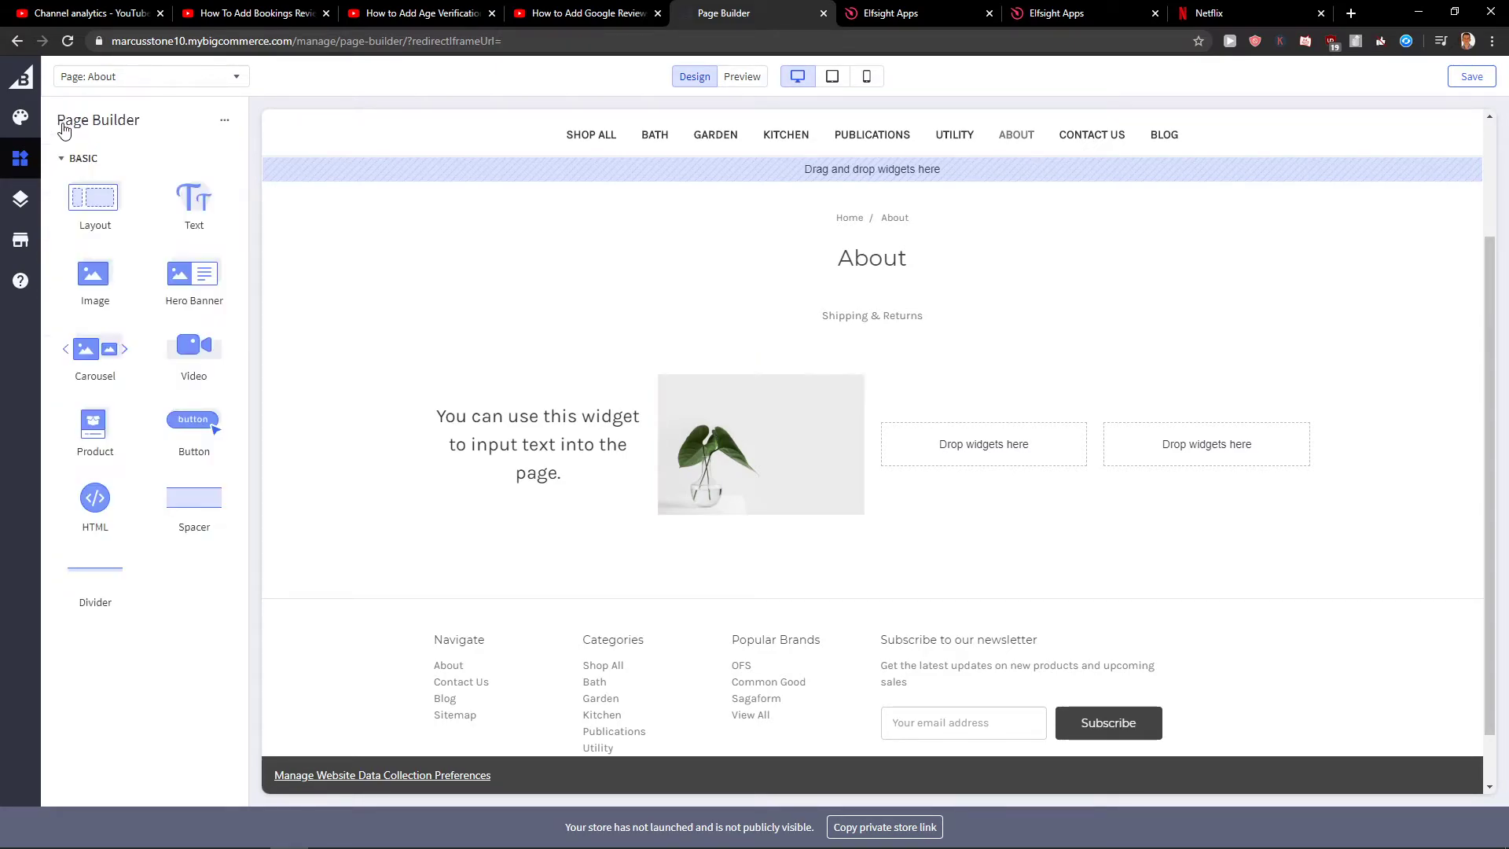
drag(190, 353, 983, 448)
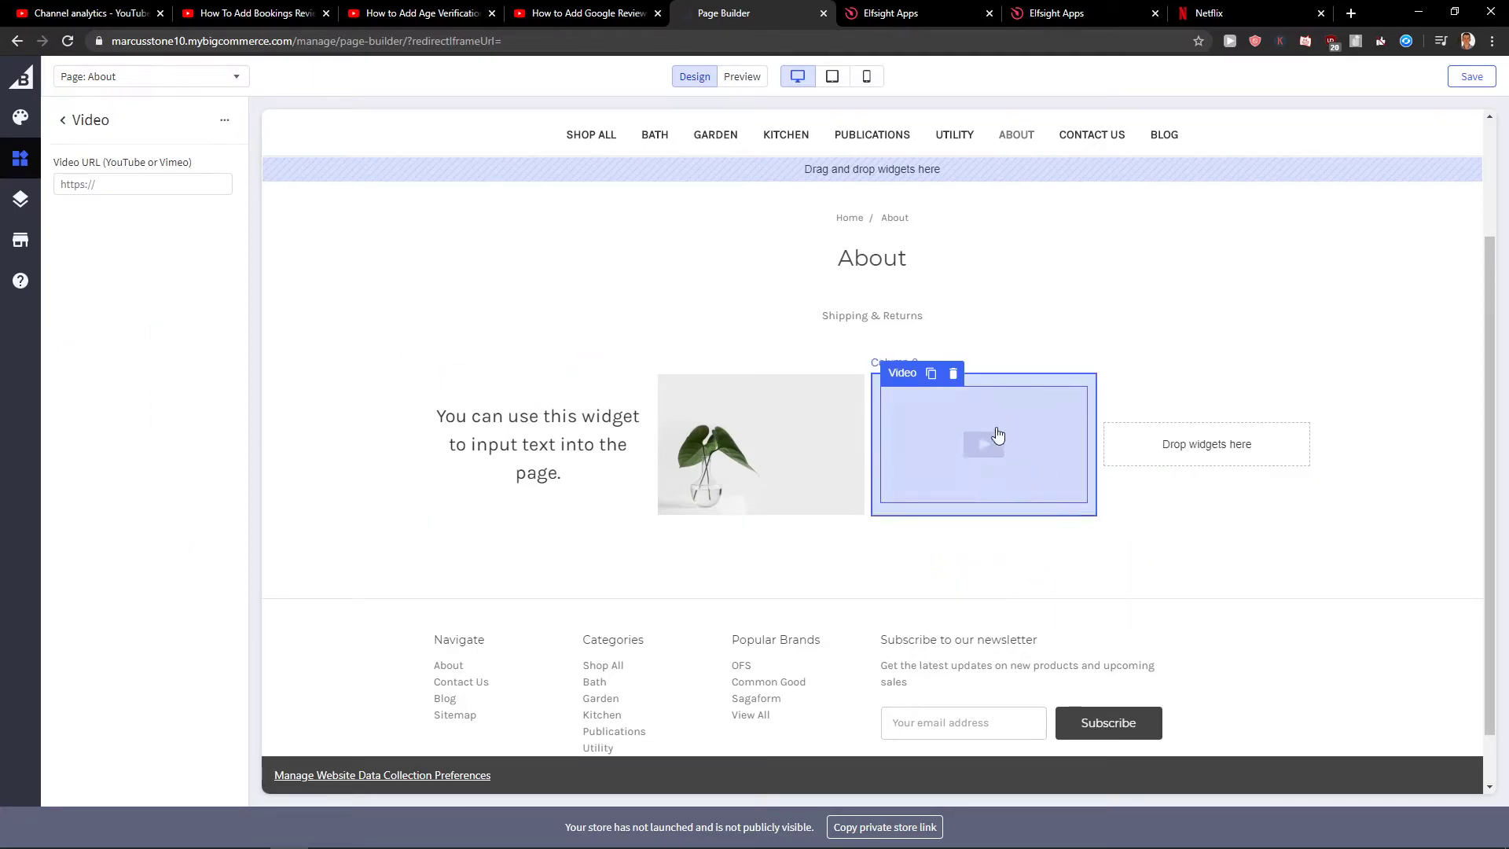
click(63, 119)
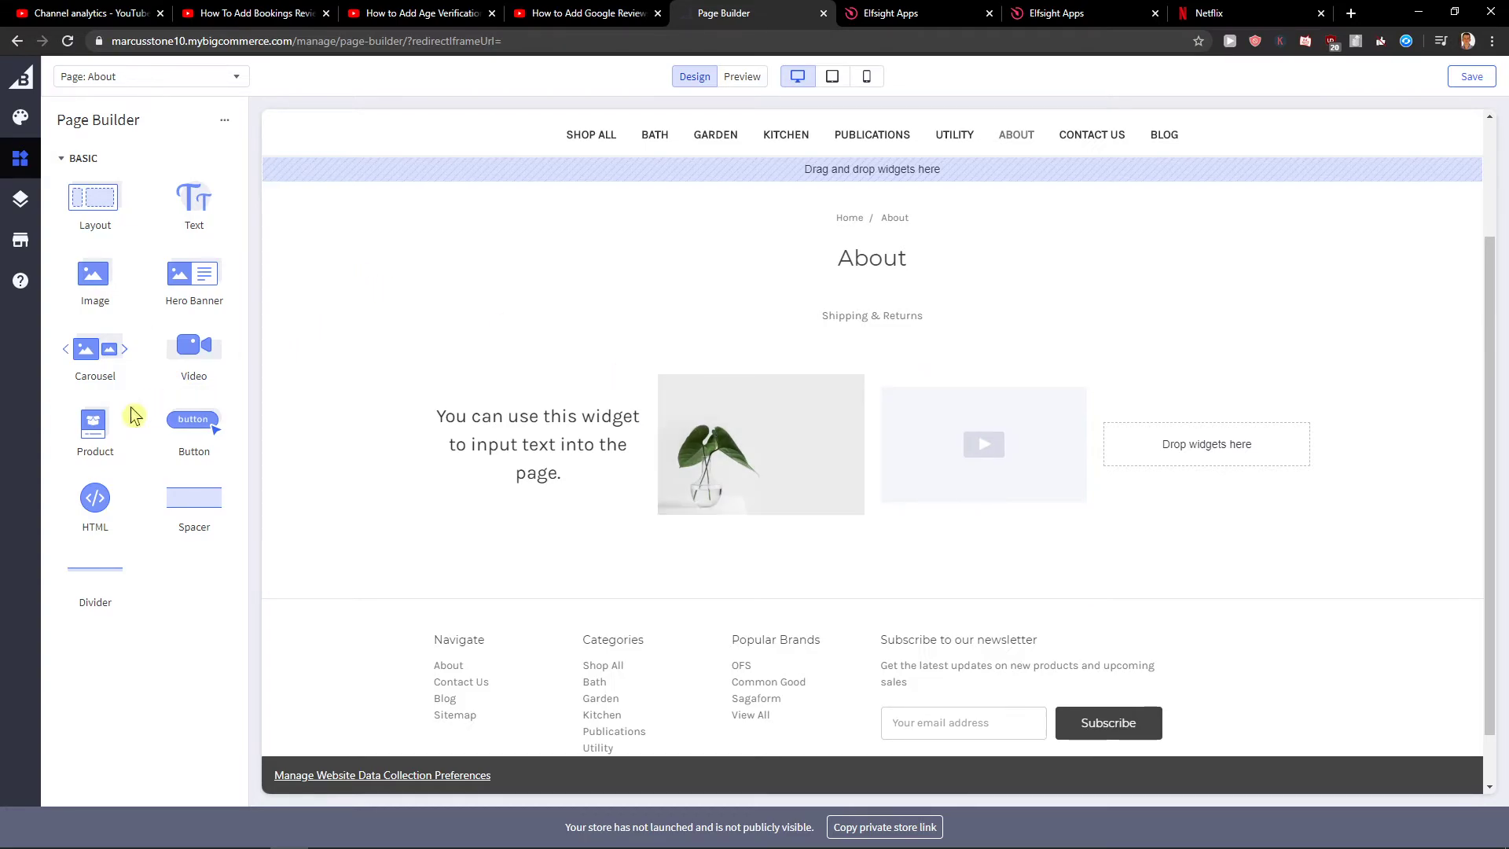
Step: Add a Product widget to column 4 and delete the video and plant image widgets
drag(95, 429, 1206, 444)
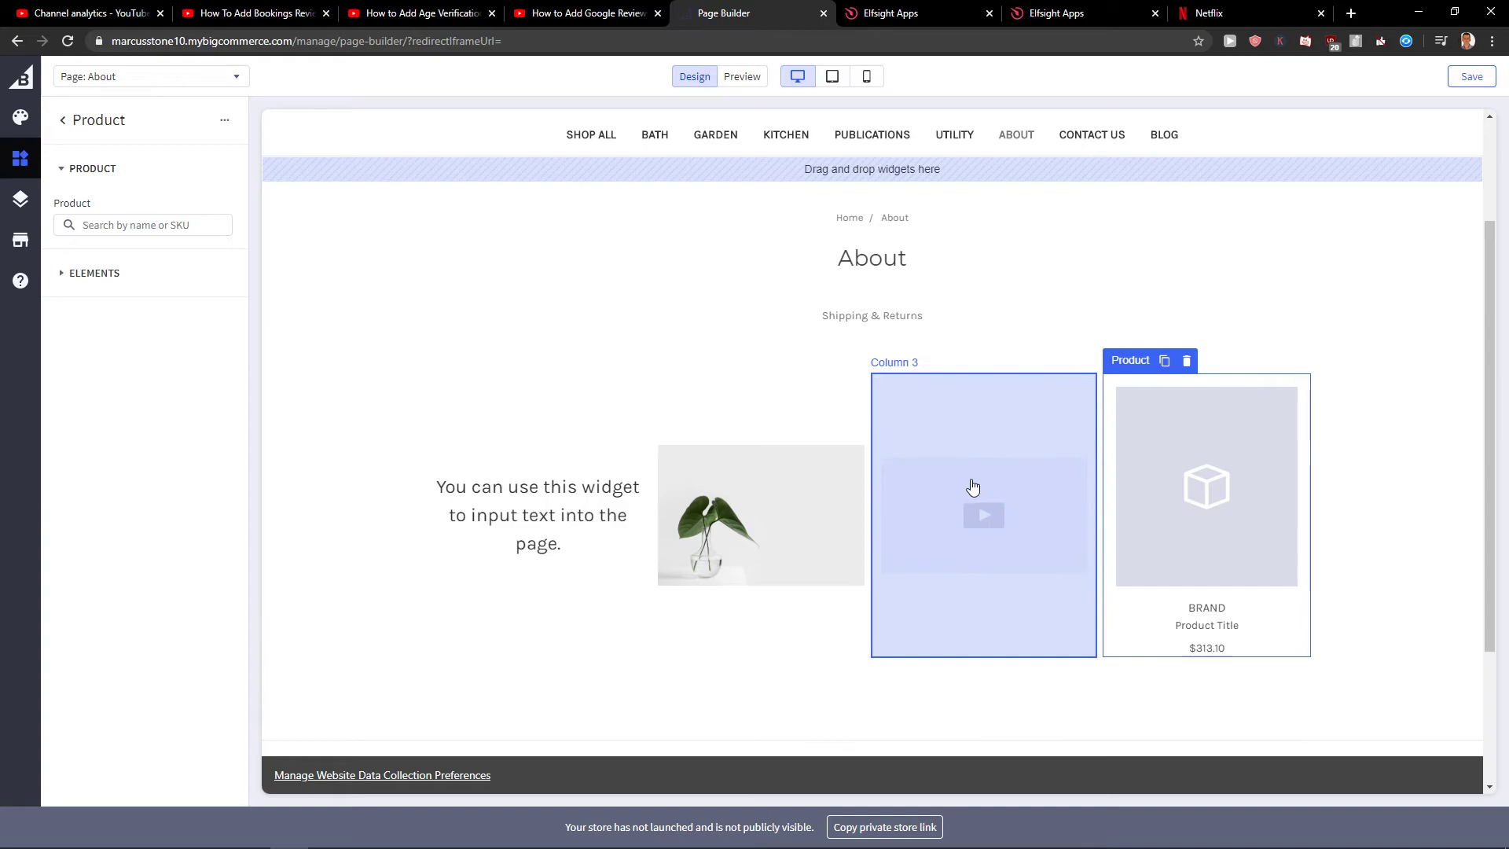
click(981, 516)
click(952, 444)
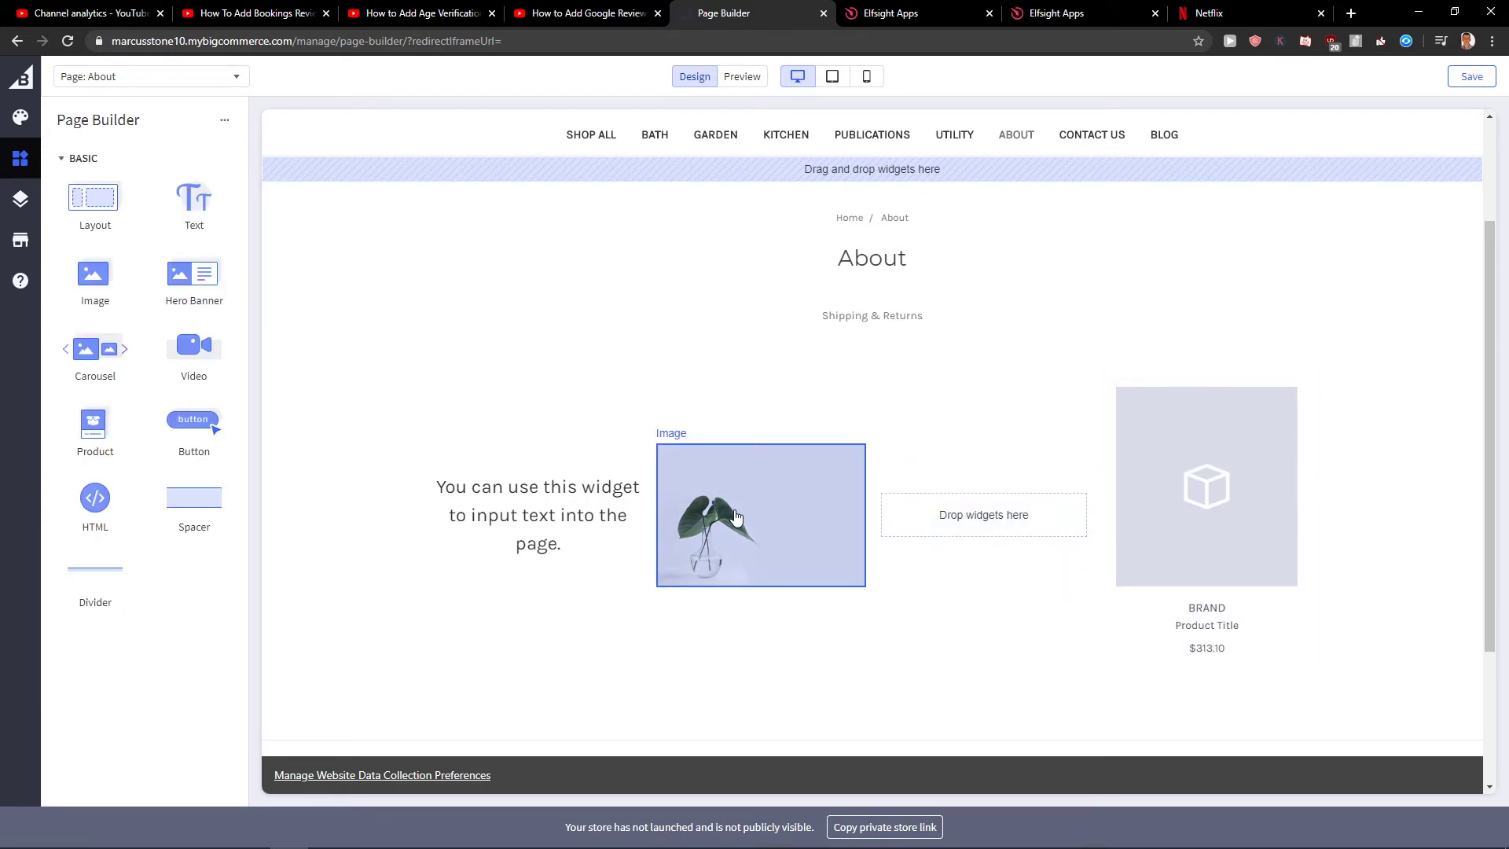
click(760, 515)
click(732, 432)
Step: Delete the text block from the first column, leaving it empty
click(590, 401)
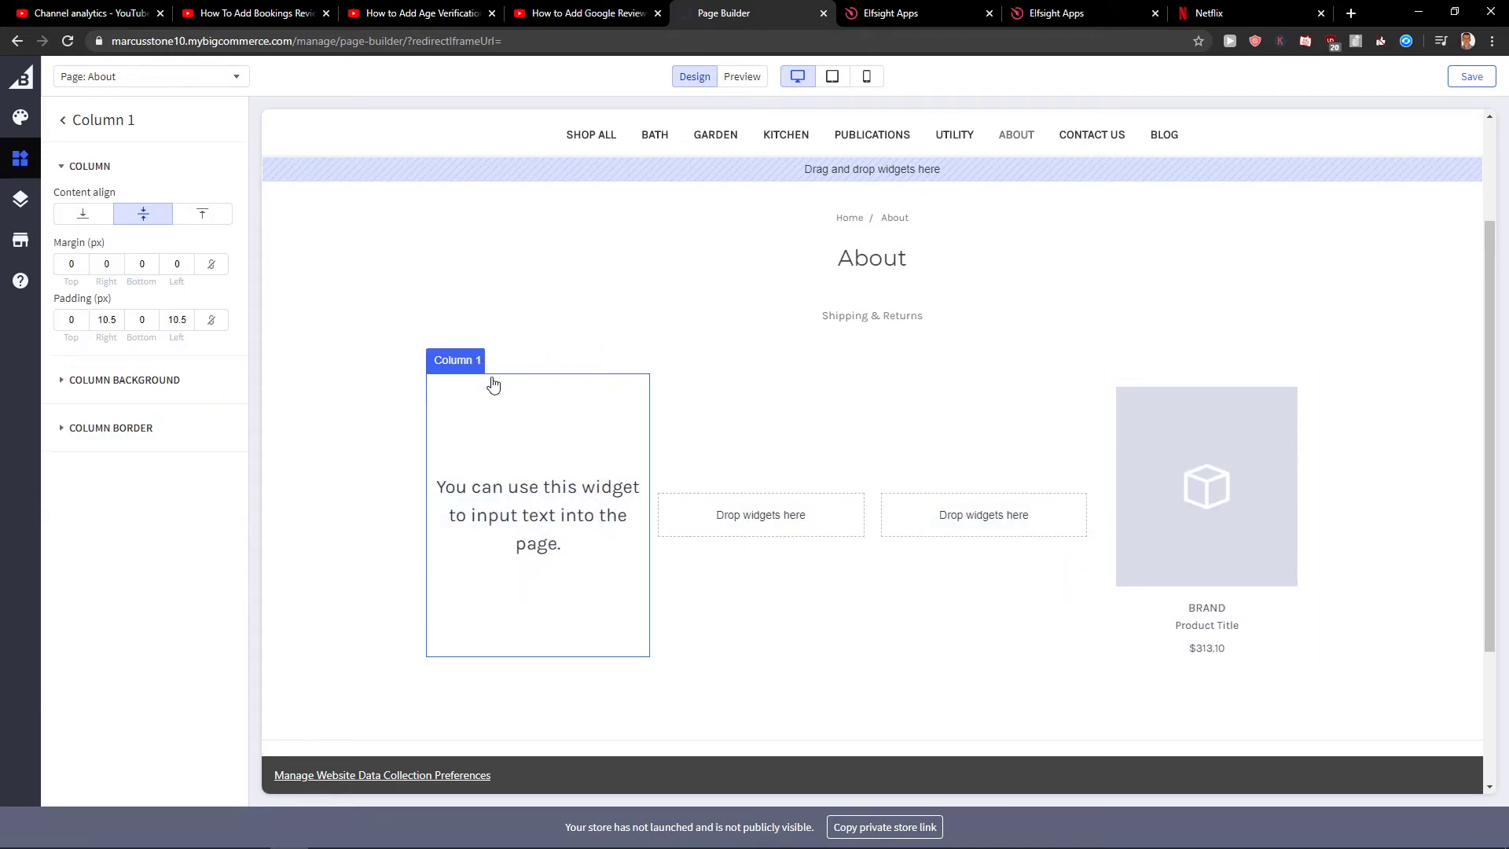
click(539, 489)
click(539, 490)
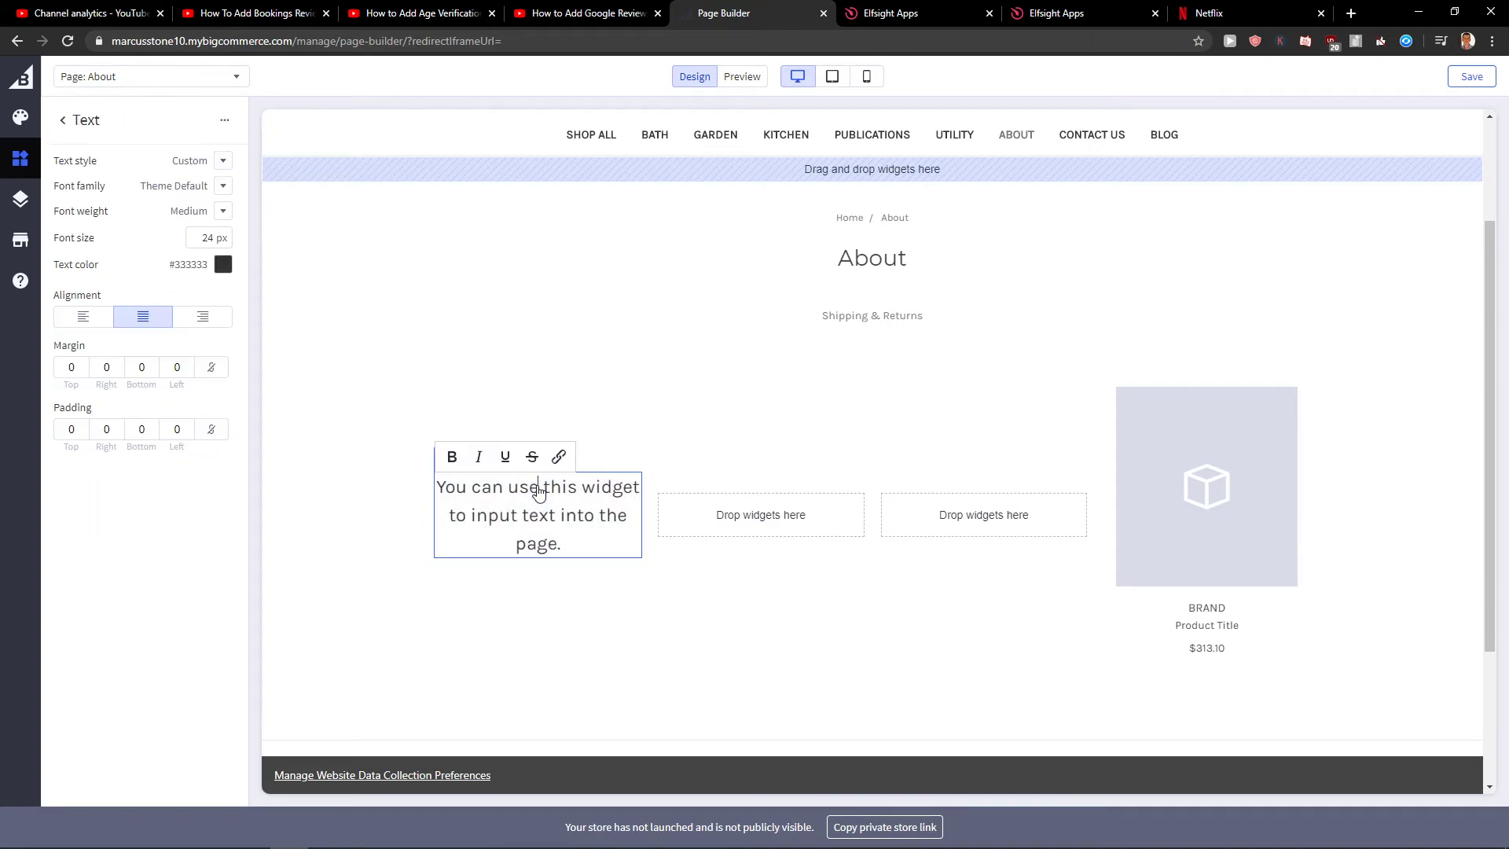
click(449, 626)
click(472, 483)
click(495, 458)
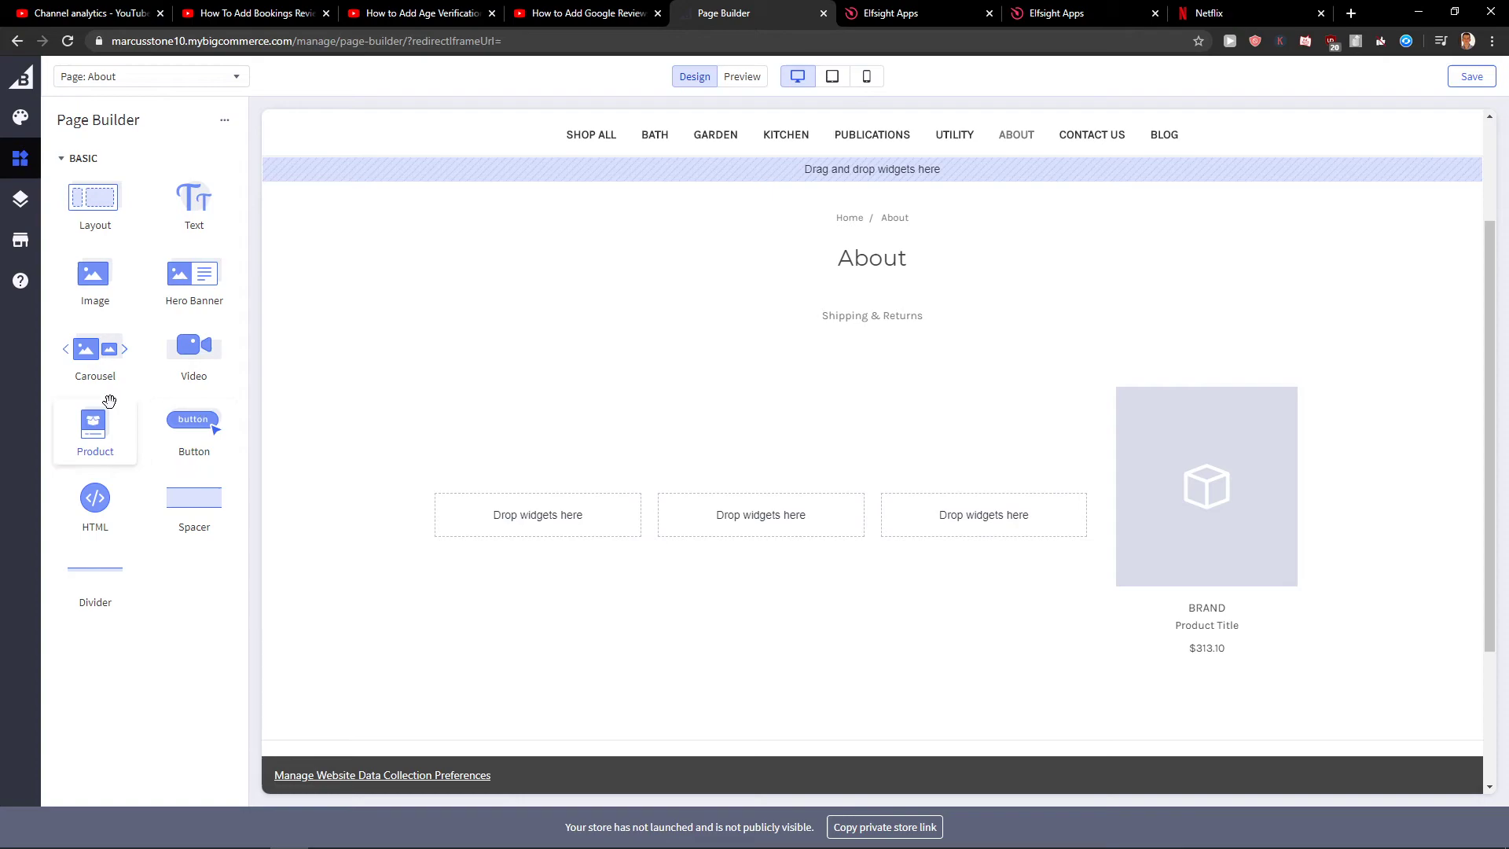
Step: Drop Product widgets into columns 1, 2 and 3 of the layout
drag(95, 428, 537, 515)
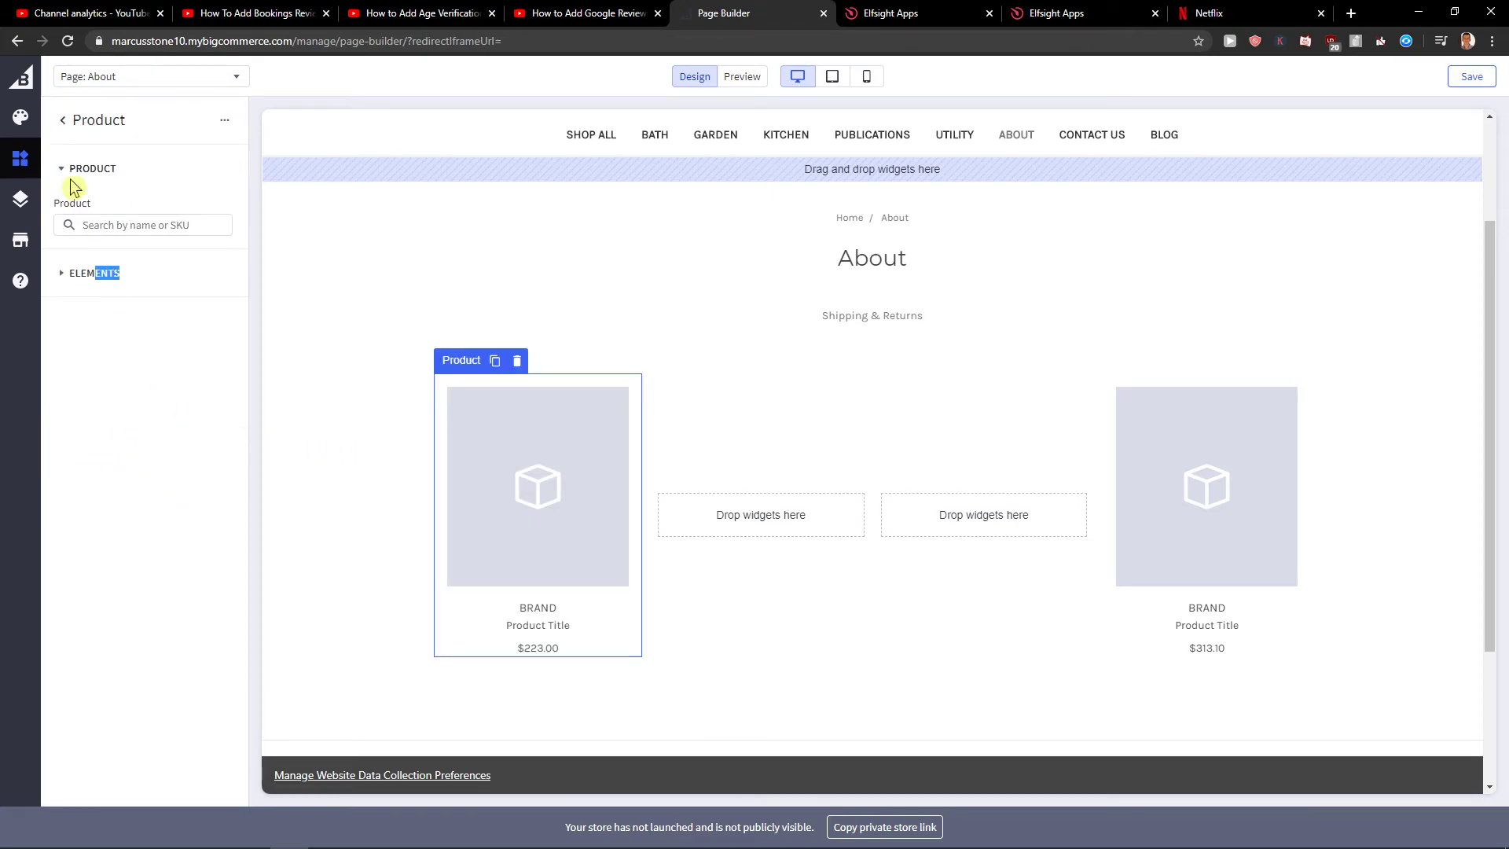
click(63, 119)
drag(95, 427, 760, 514)
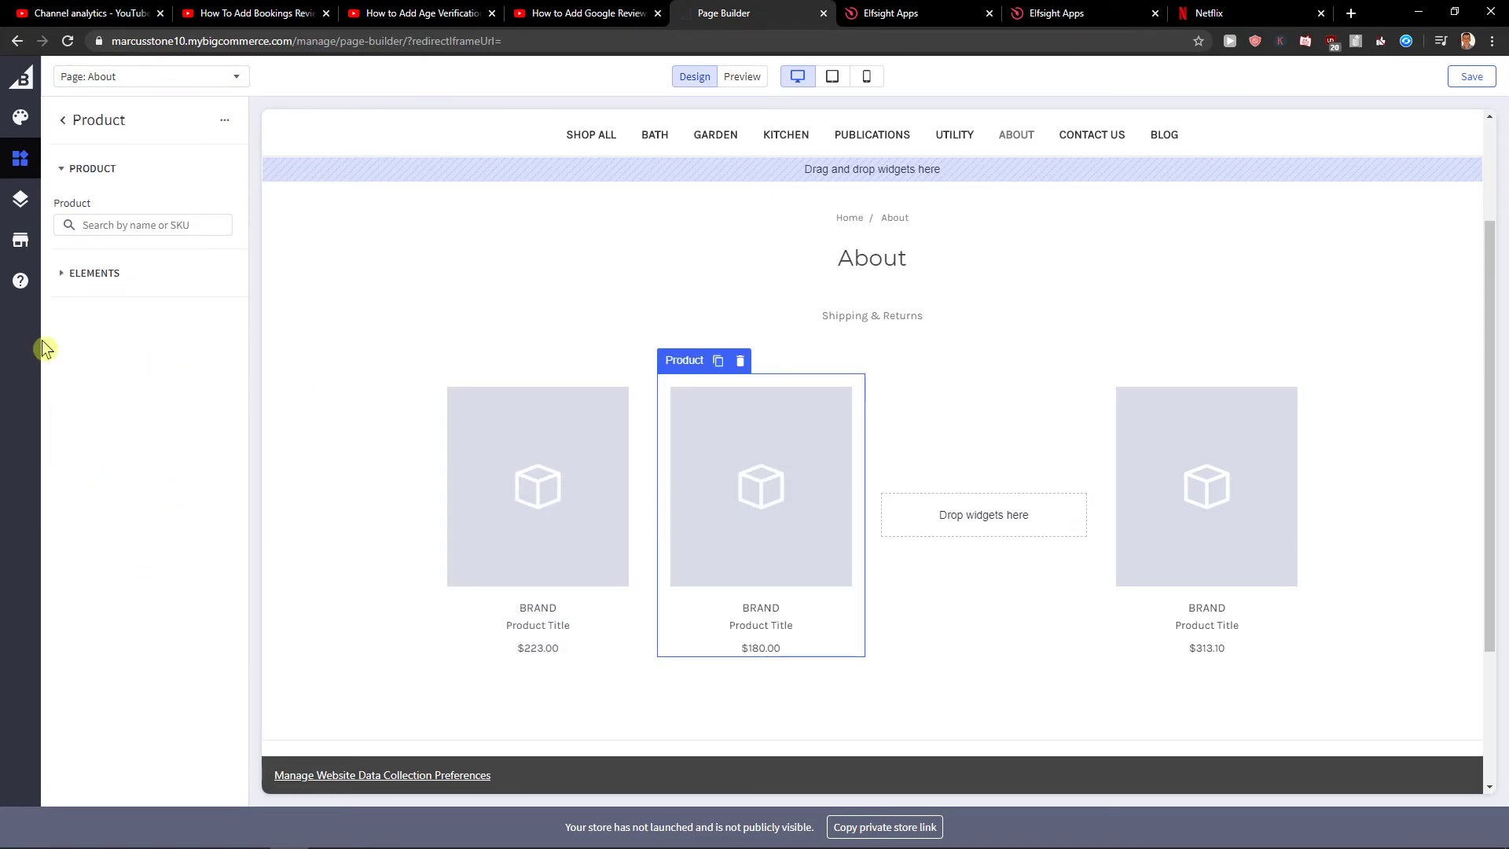
click(63, 119)
drag(94, 428, 983, 515)
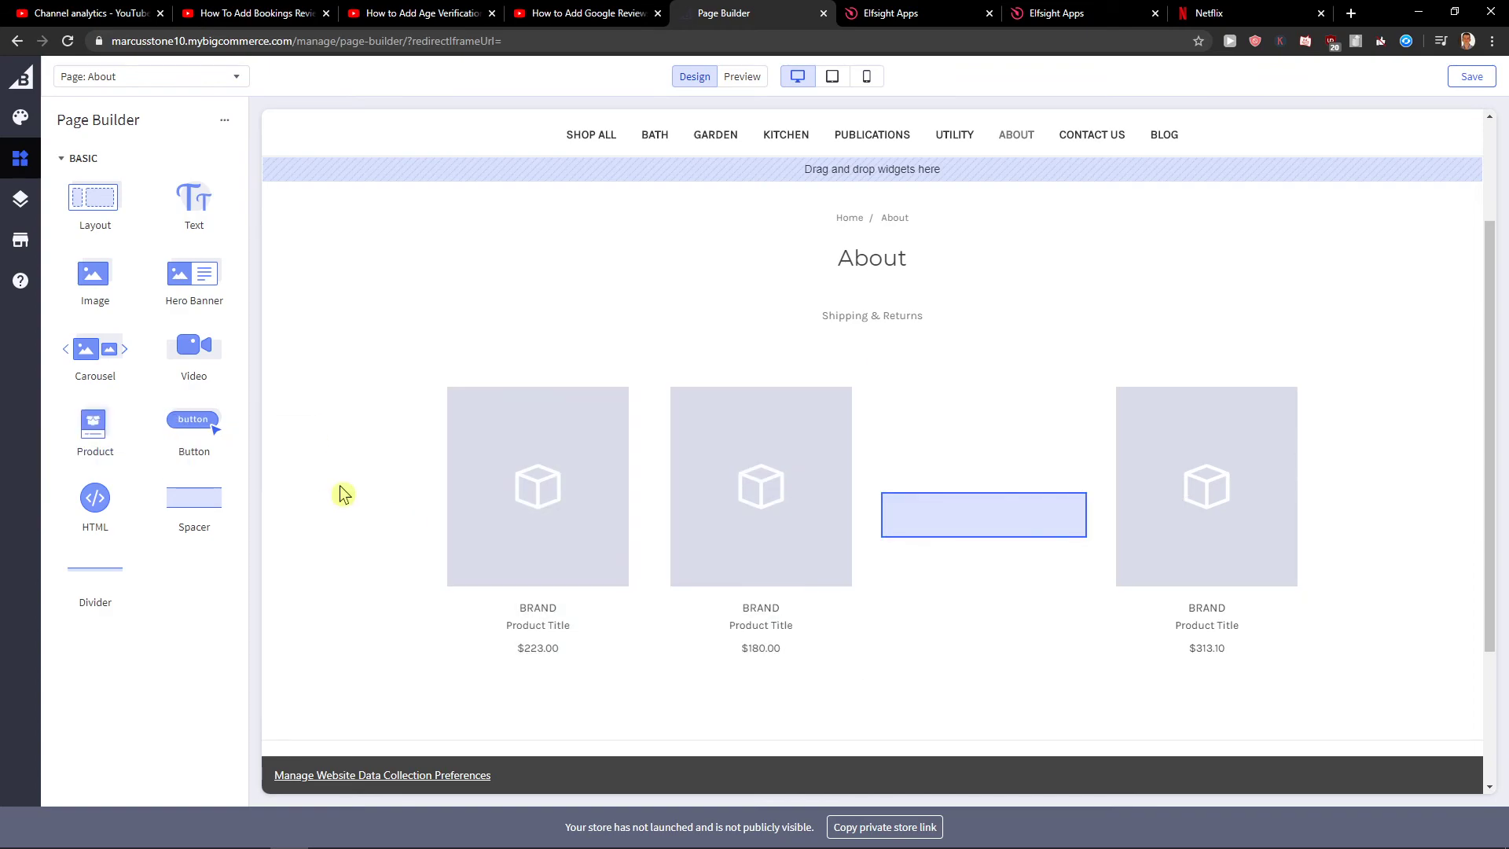